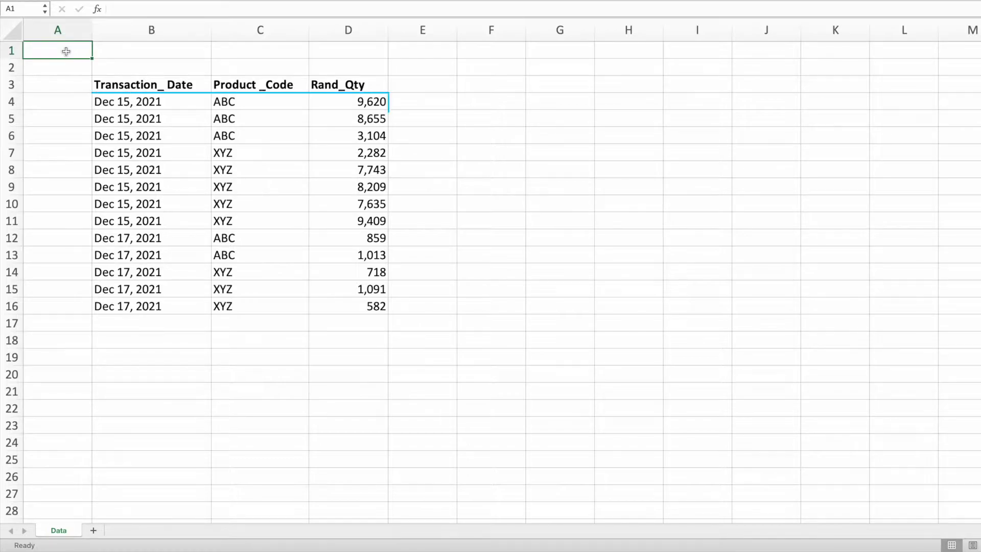
- Label cell C1 'Total:'
click(261, 50)
text(Total:)
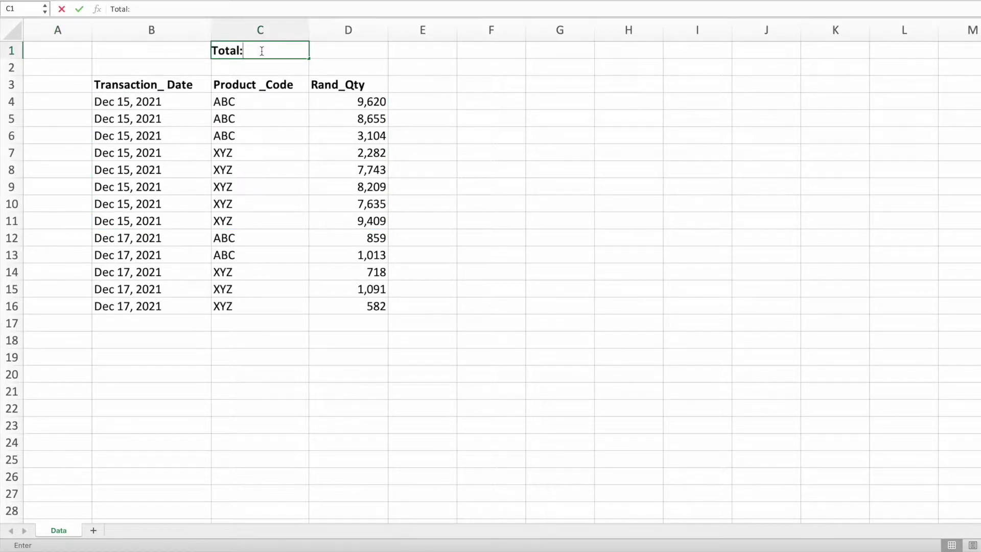
key(Return)
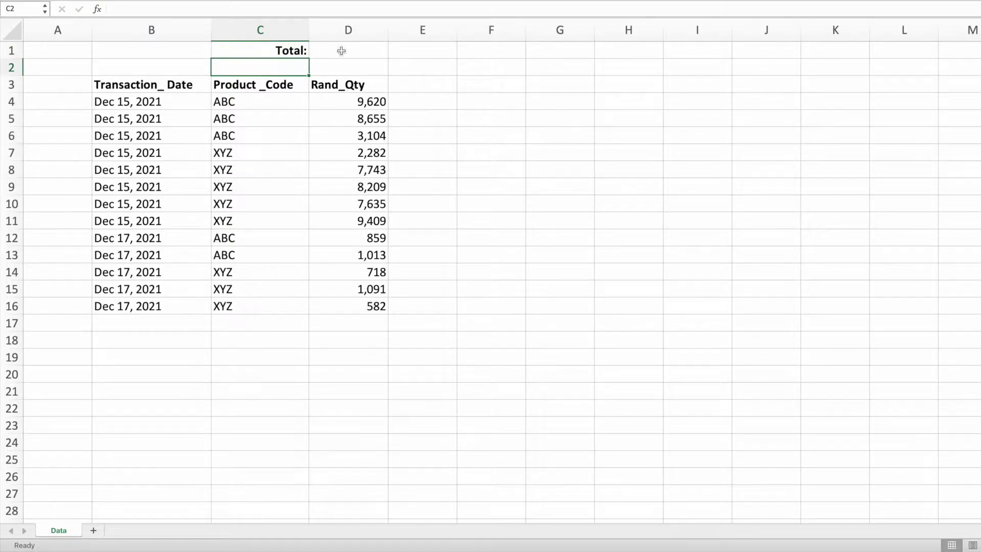
- Enter =SUM(D4:D16) in D1 so it totals the Rand_Qty column as 60,920
click(347, 49)
text(=)
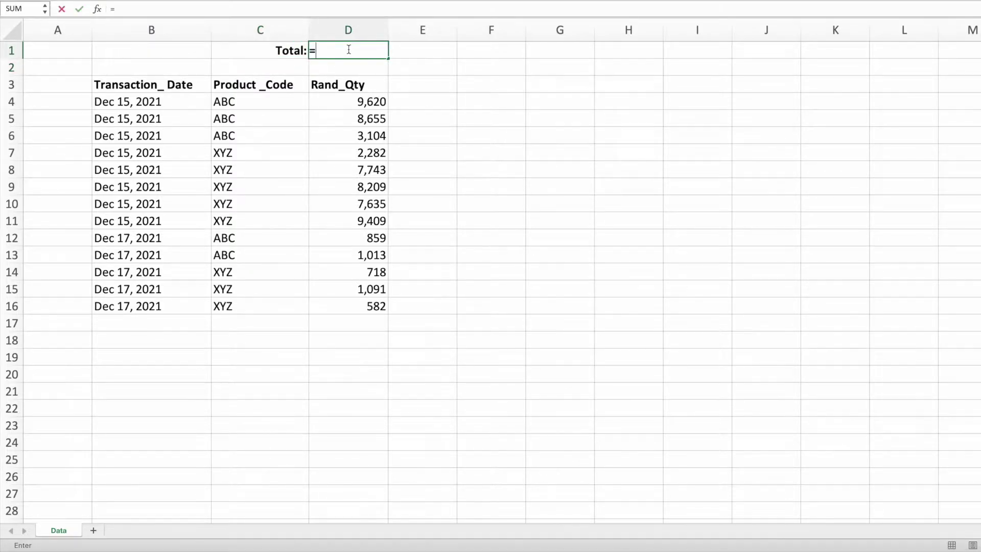
text(SUM()
drag(334, 101, 337, 303)
text())
key(Return)
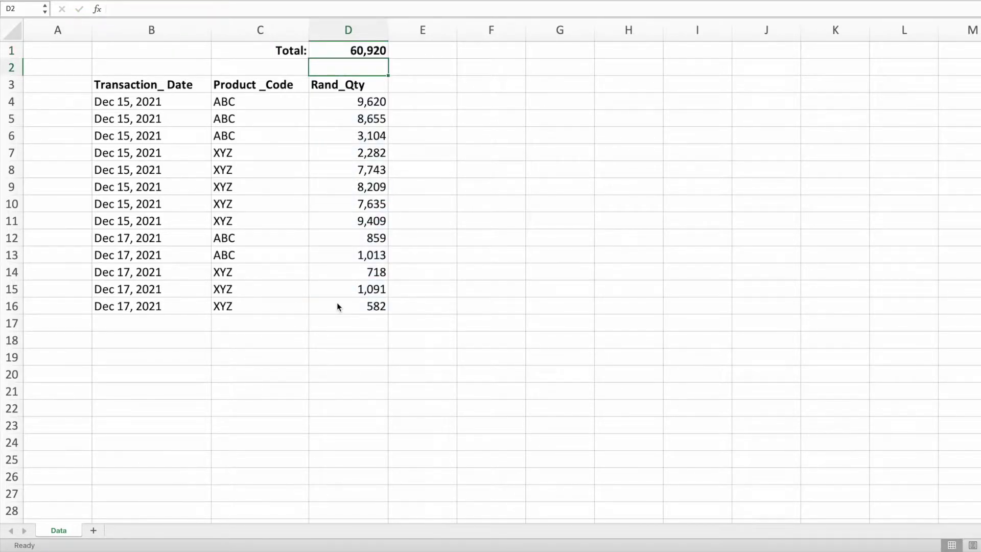
- Add header filters and filter Transaction_ Date to Dec 15, 2021, hiding the Dec 17 rows
click(200, 84)
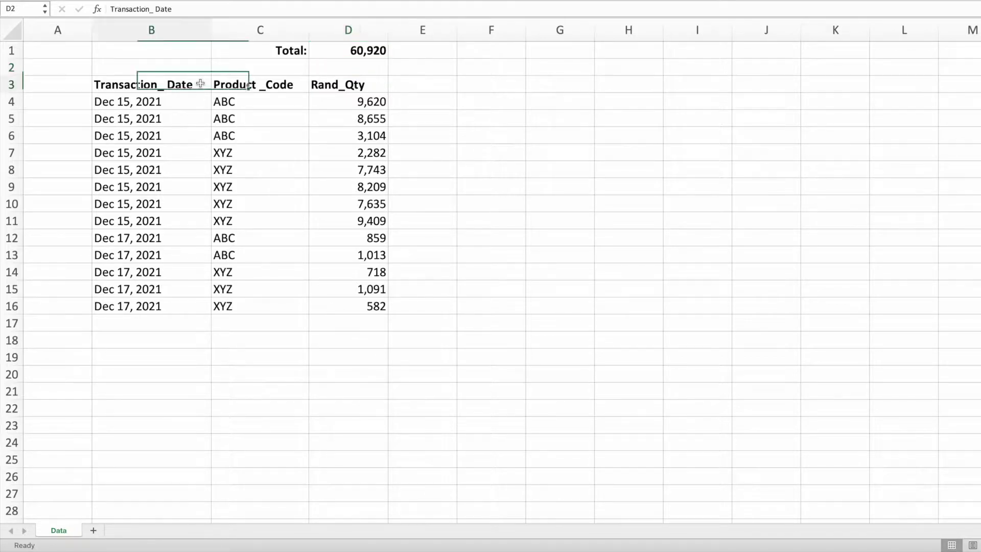
key(super+shift+f)
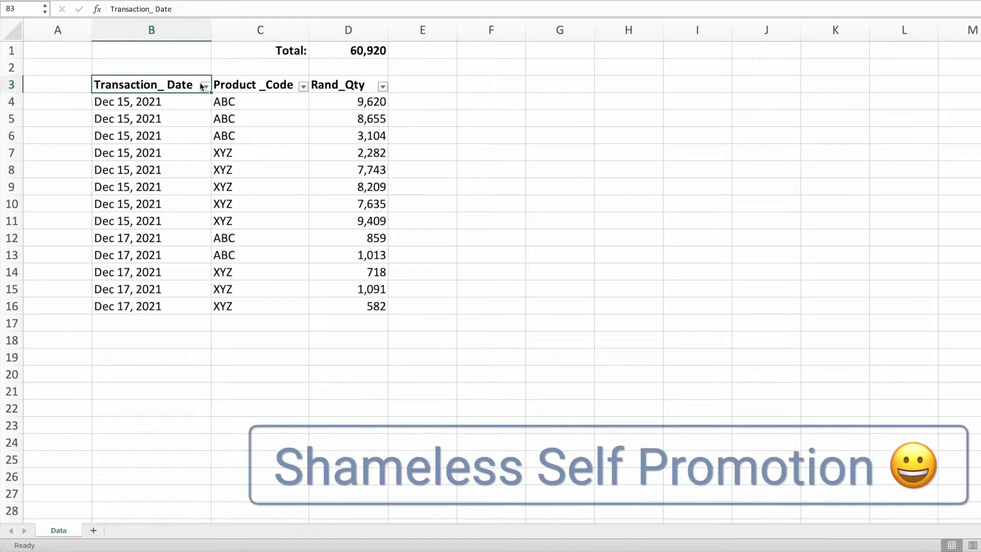
click(206, 88)
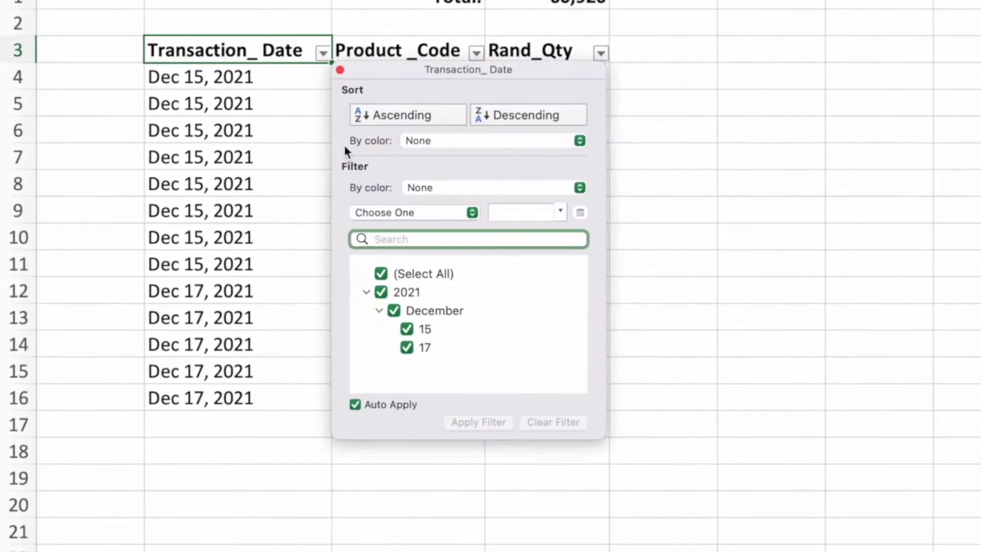
click(409, 348)
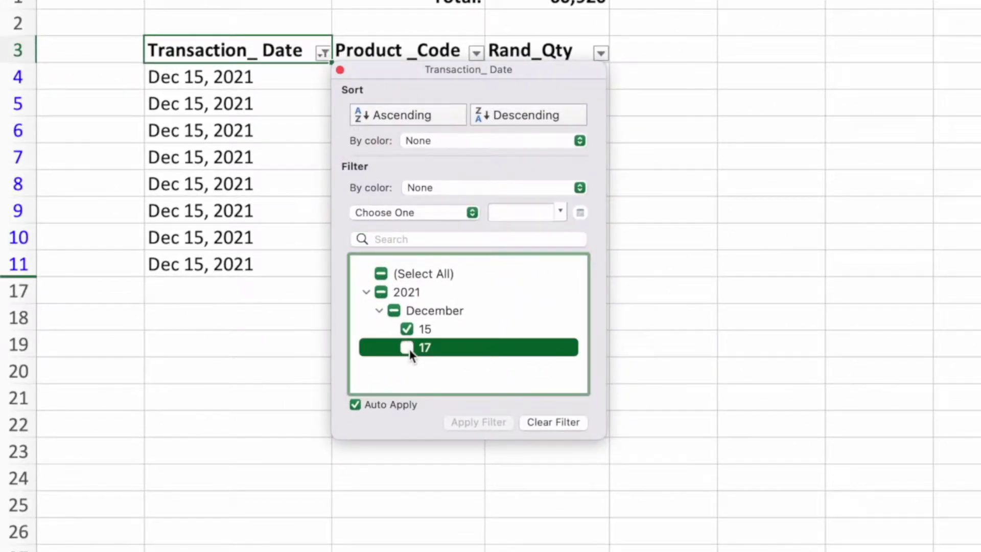
click(340, 70)
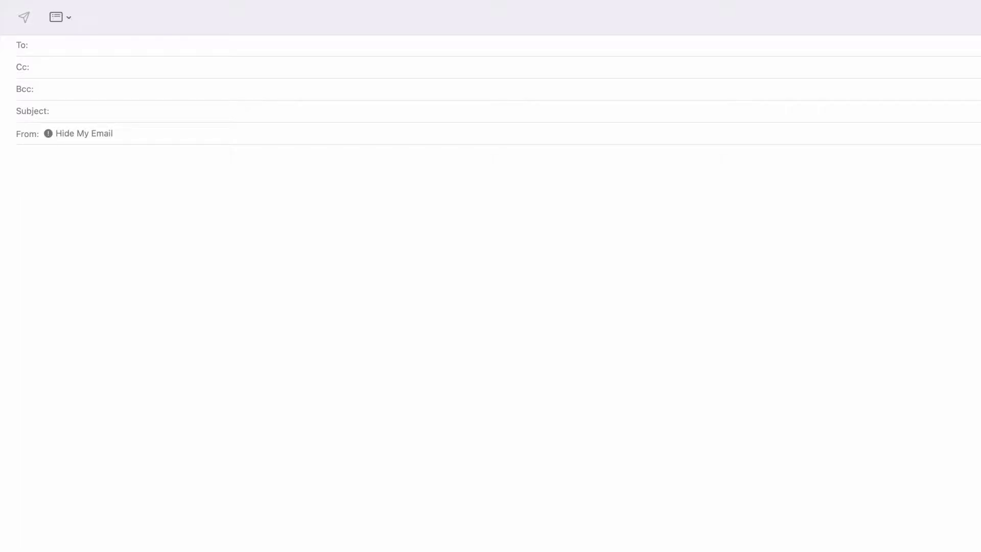
- Write 'Hi Boss,', 'We sold 60,920 units on December 15th.', then 'Thanks,' and the sender's name
text(Hi Boss,)
key(Return)
key(Return)
text(We sold 60,920 )
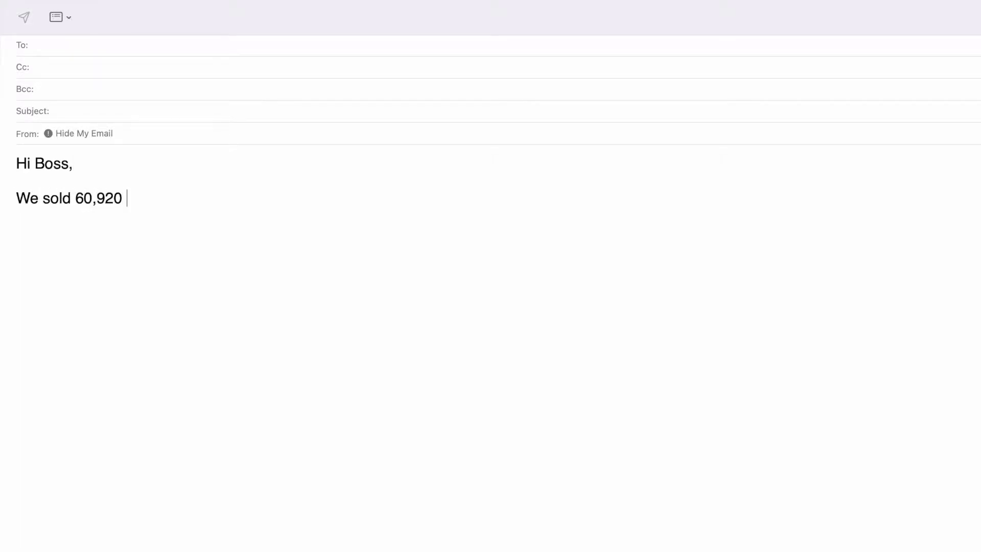
text(units on December 15th)
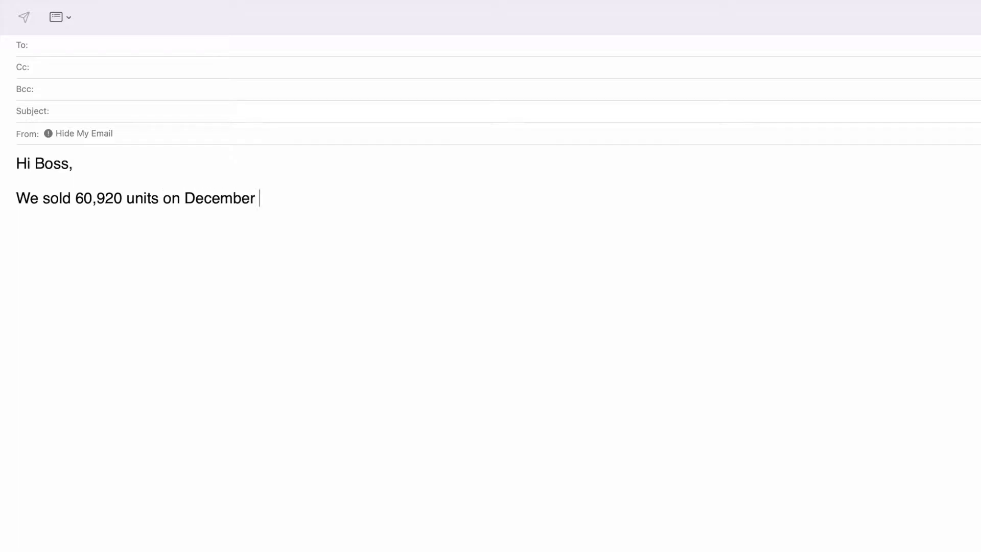
text(.)
key(Return)
key(Return)
text(Thanks,)
key(Return)
text(Justin)
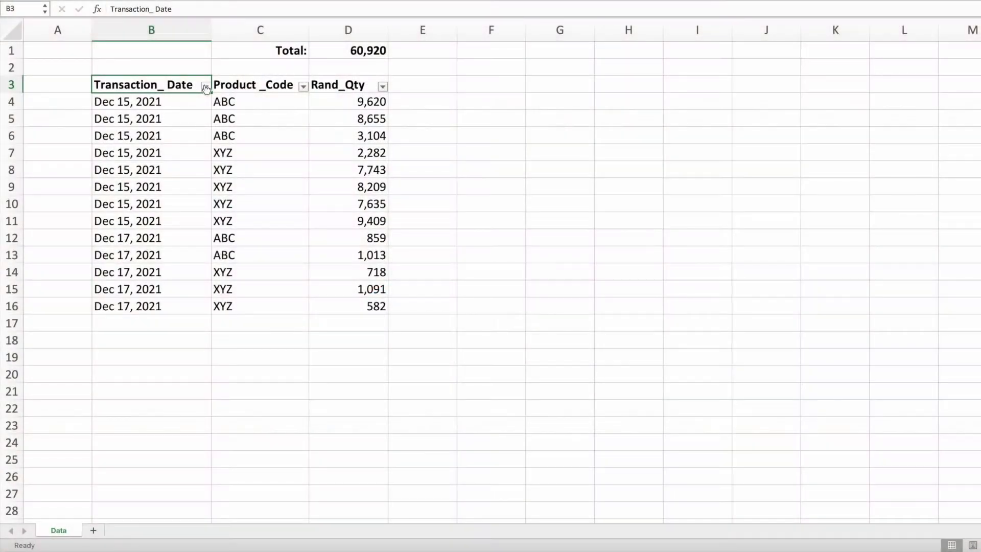
- Uncheck 17 in the Transaction_ Date filter, leaving 8 of 13 Dec 15 records
click(205, 88)
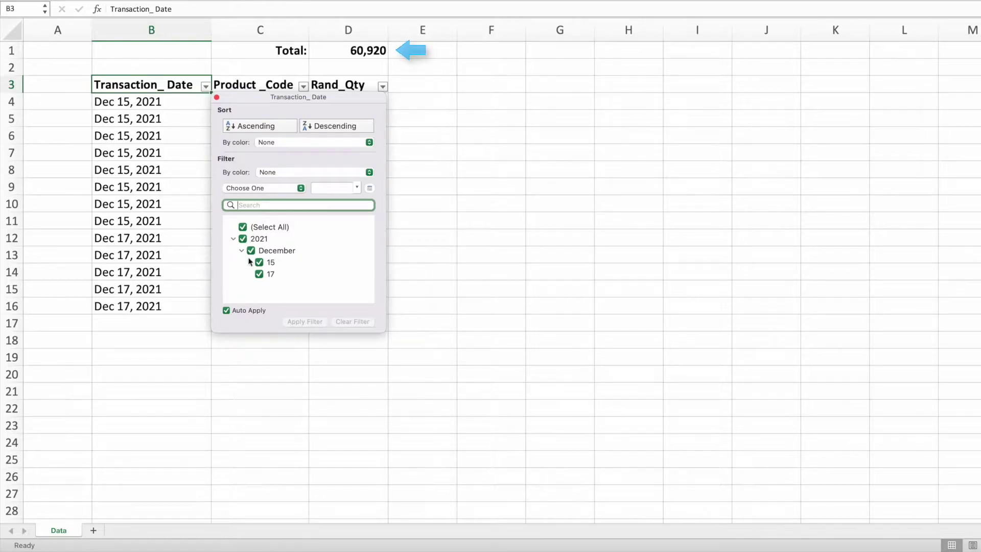
click(259, 274)
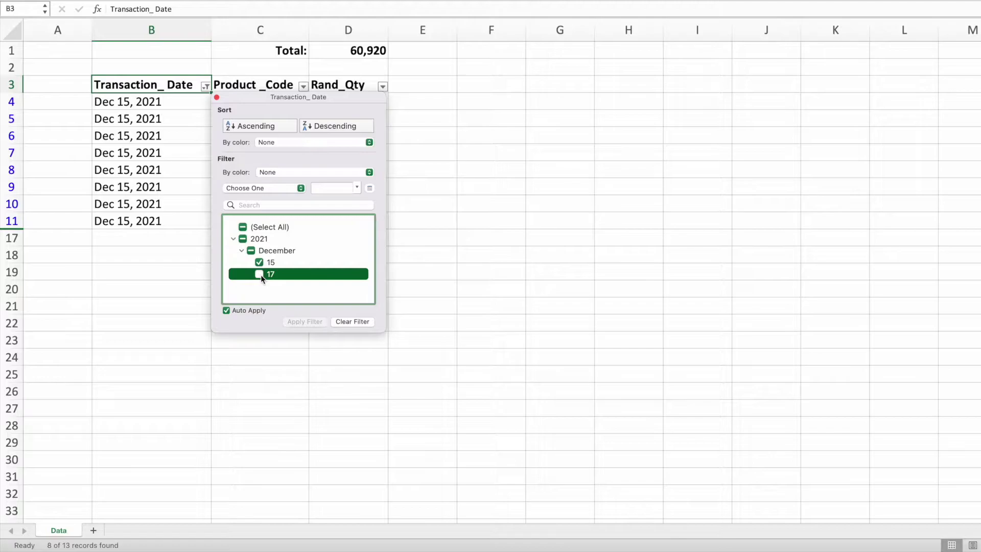
click(217, 98)
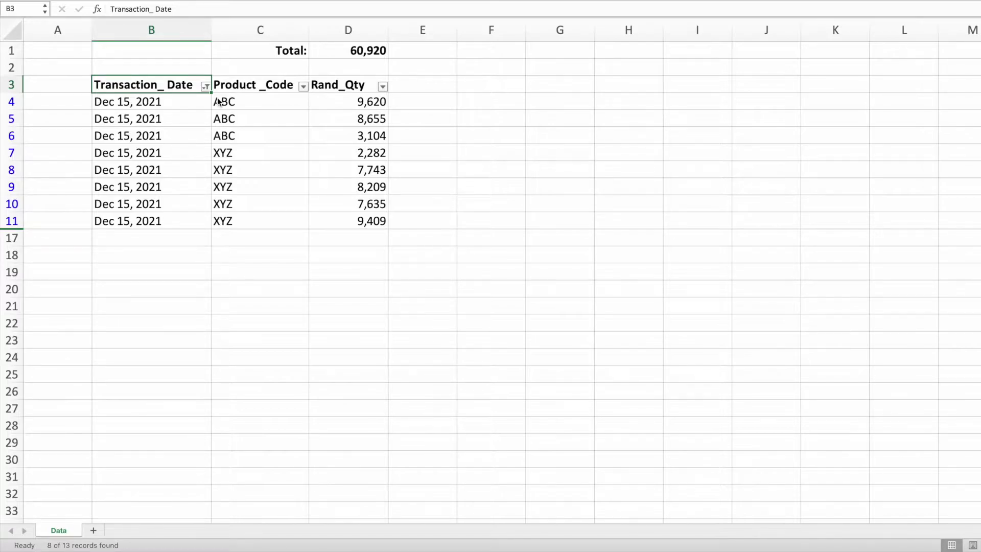
- Select visible quantities D4:D11 and confirm the status bar Sum reads 56,657
drag(328, 101, 335, 224)
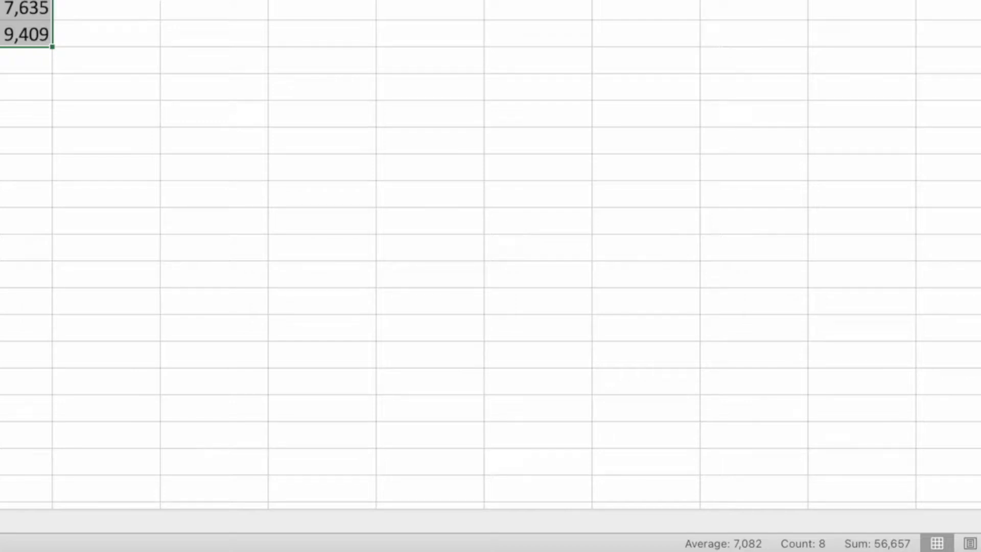
right_click(671, 545)
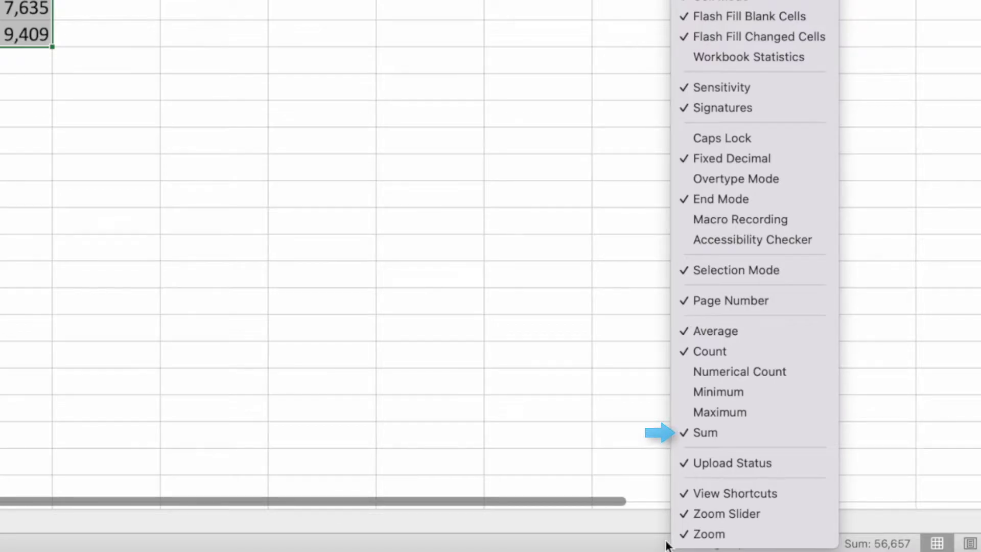
click(650, 543)
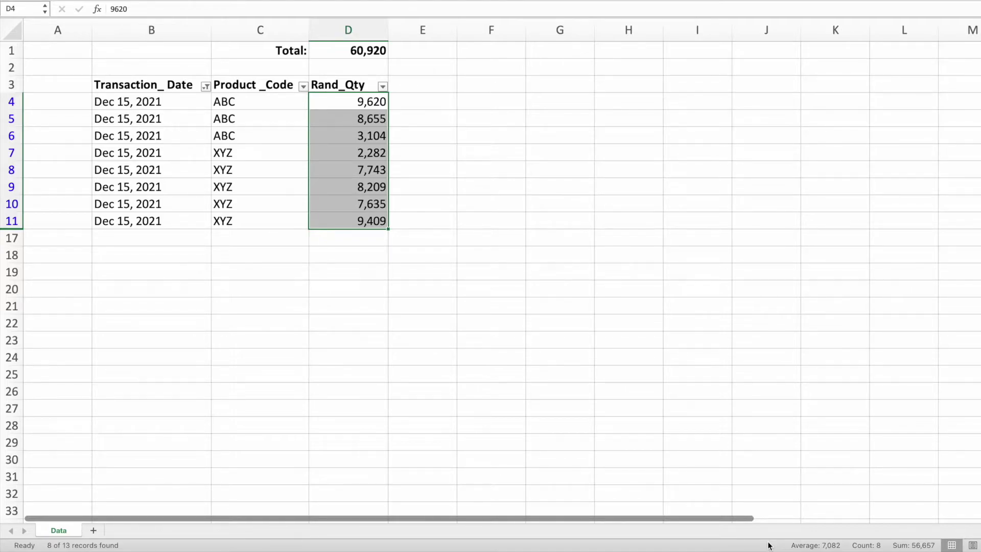
- Filter Product _Code to exclude XYZ, leaving only ABC rows for Dec 15
click(303, 86)
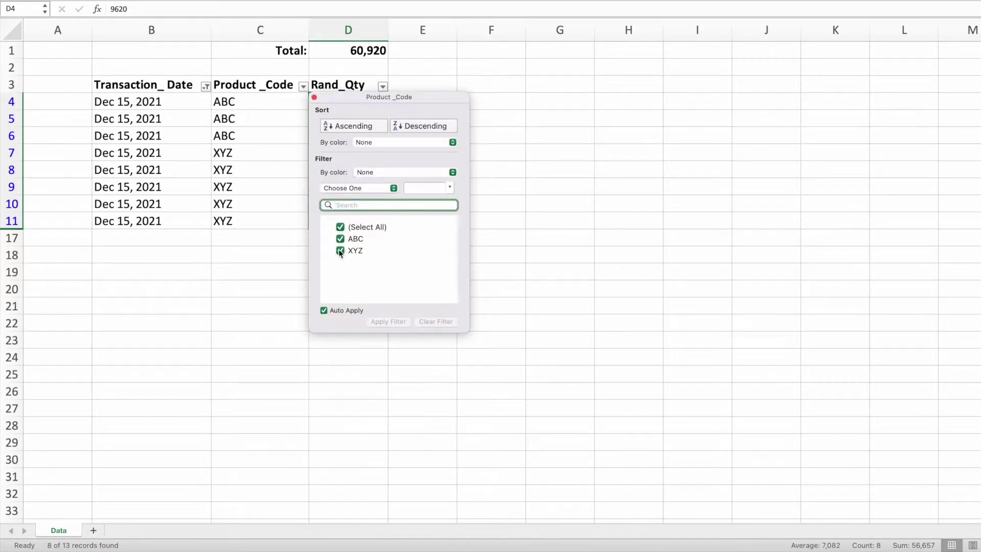
click(339, 280)
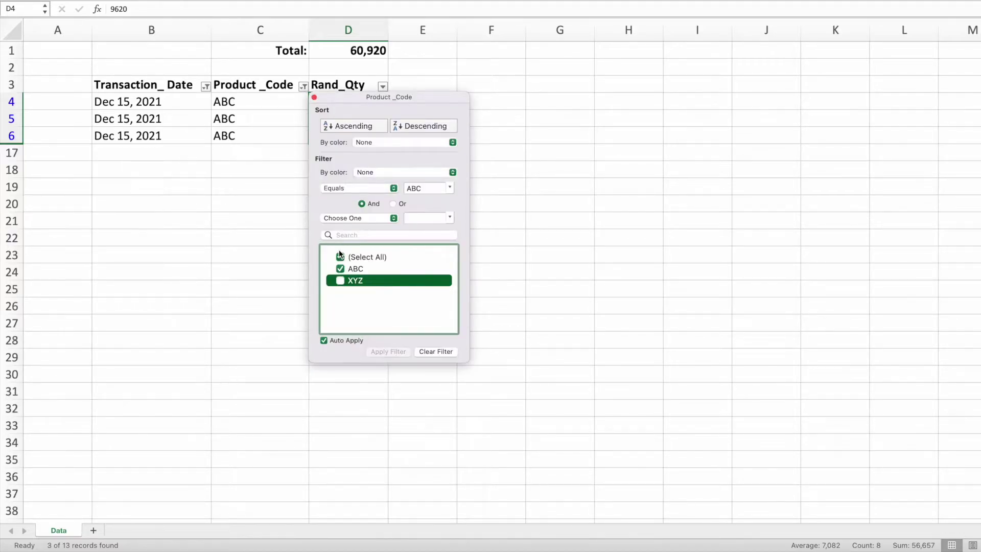
click(314, 97)
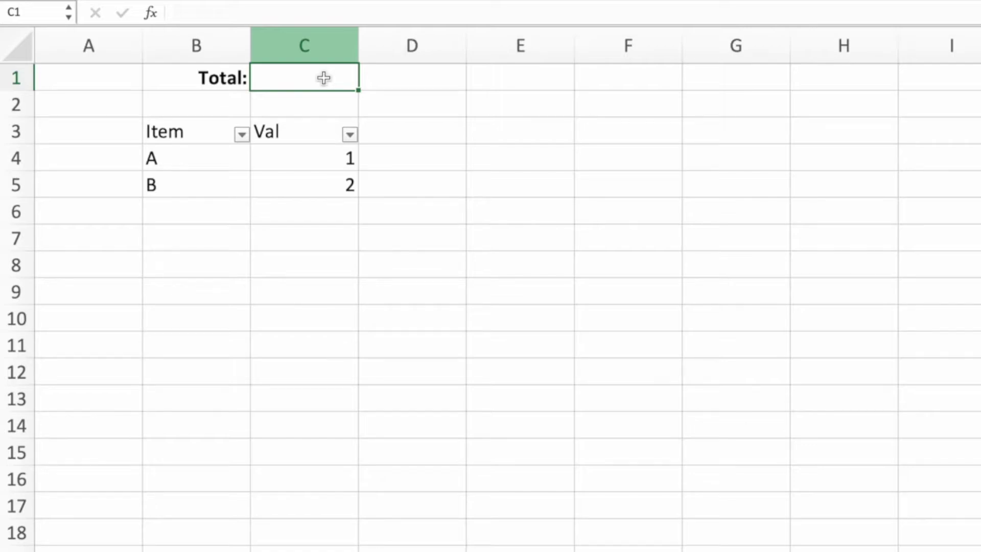
- Enter =SUM(C4:C5) in C1 so the Val total shows 3
text(=SUM()
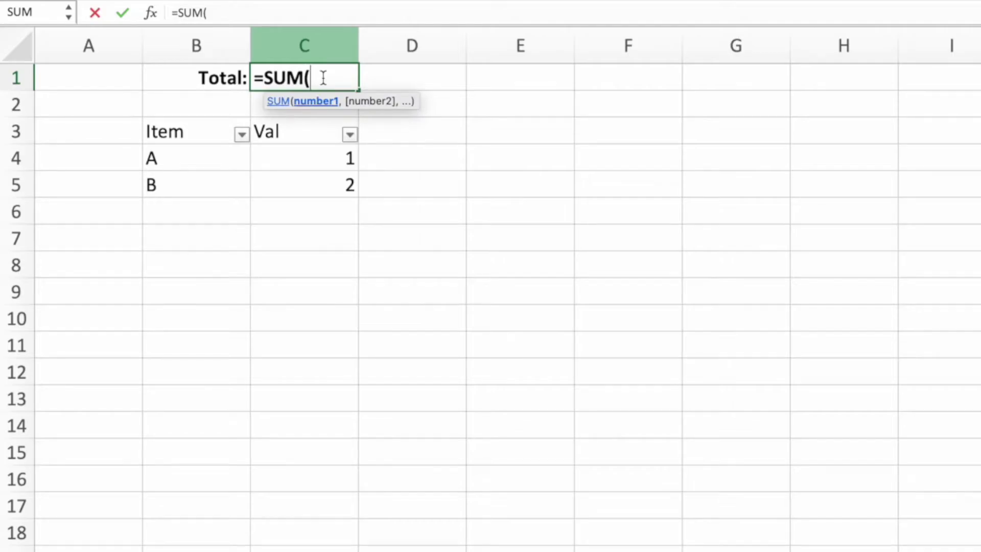
drag(319, 145, 322, 188)
text())
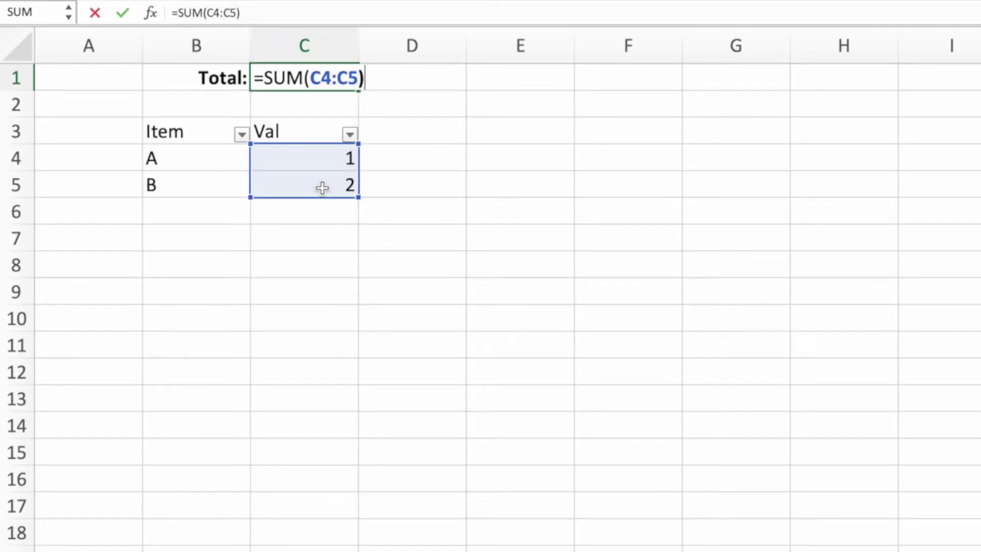
key(Return)
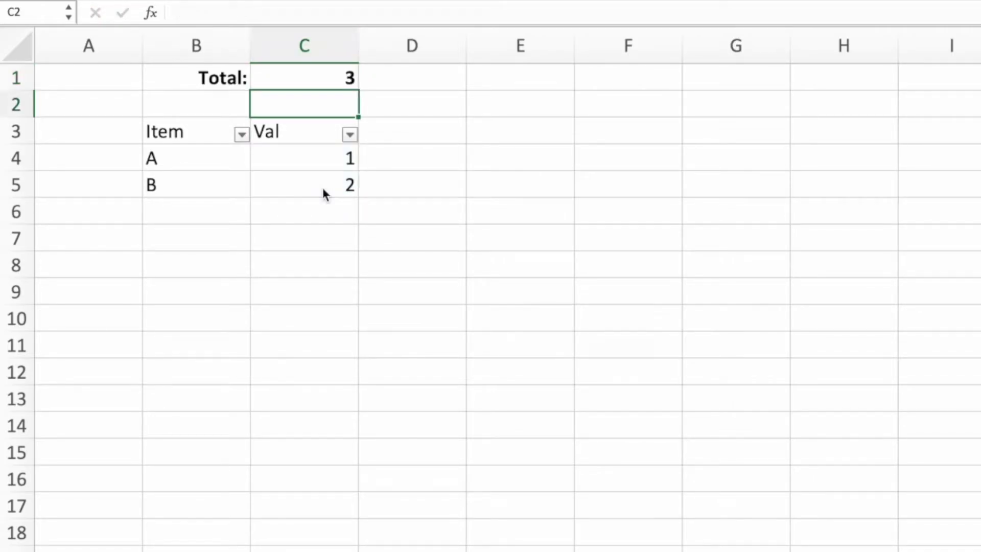
- Uncheck B in the Item filter so only item A shows, 1 of 2 records
click(242, 134)
click(300, 392)
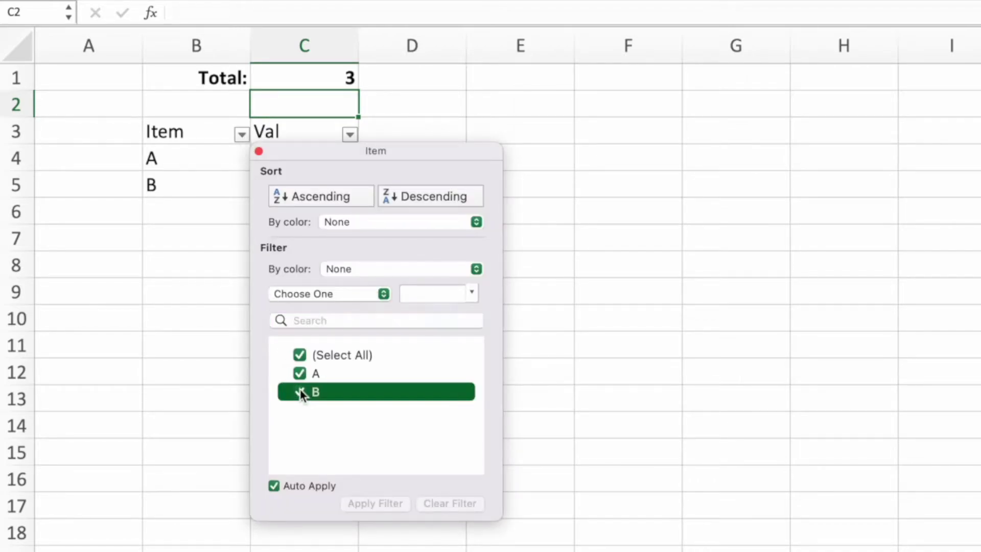
click(259, 152)
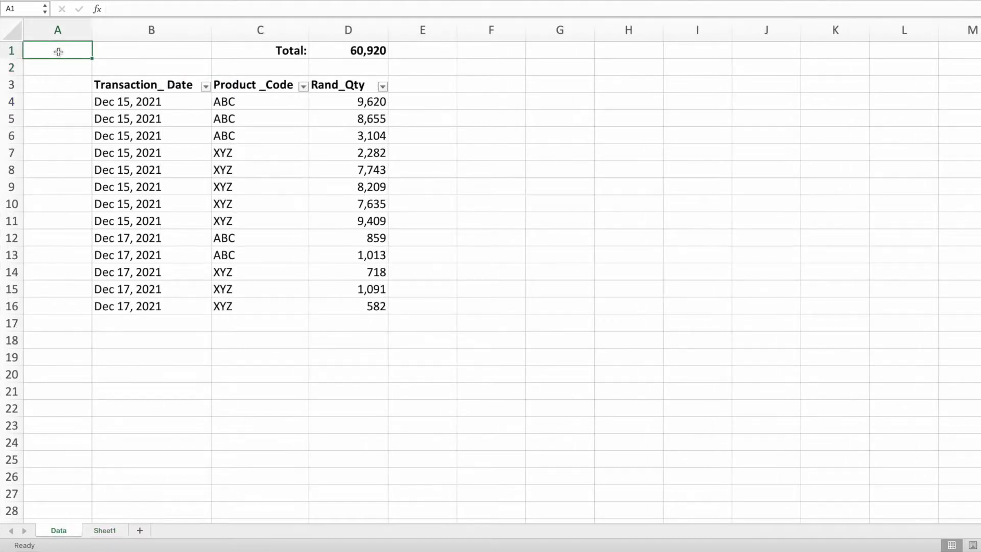
- Insert a blank row at row 2 above the sales table headers
click(15, 68)
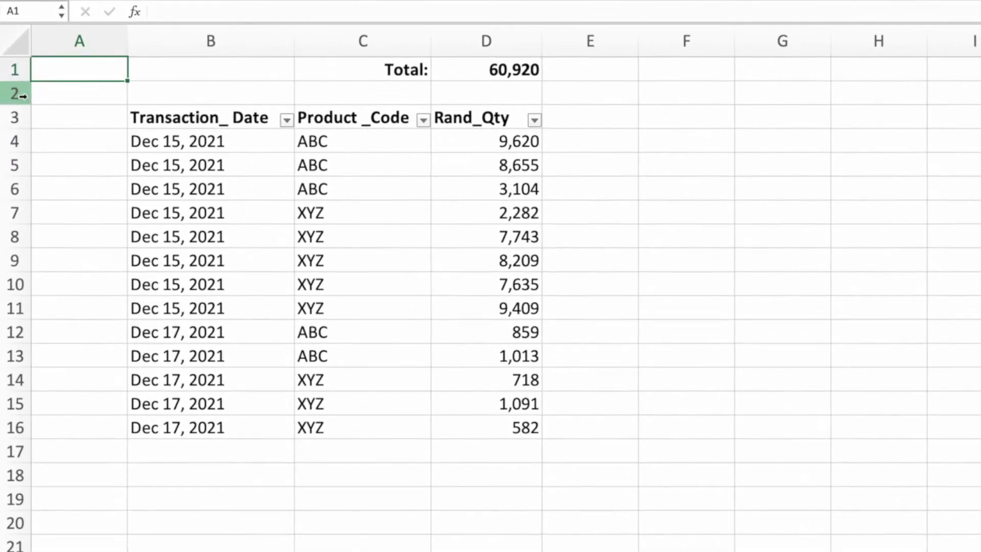
right_click(18, 70)
click(53, 186)
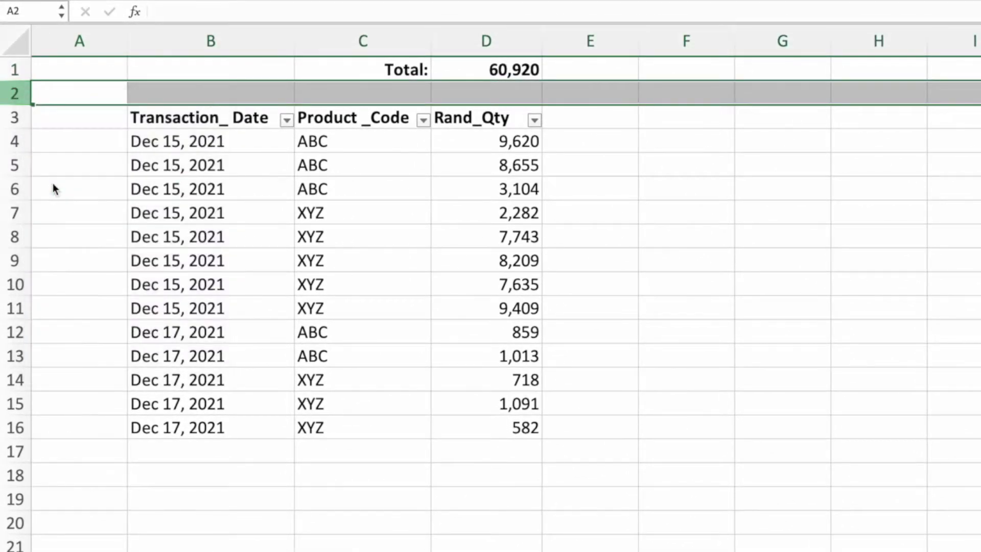
- Label cell C2 'Subtotal:' beneath the Total: label
click(372, 90)
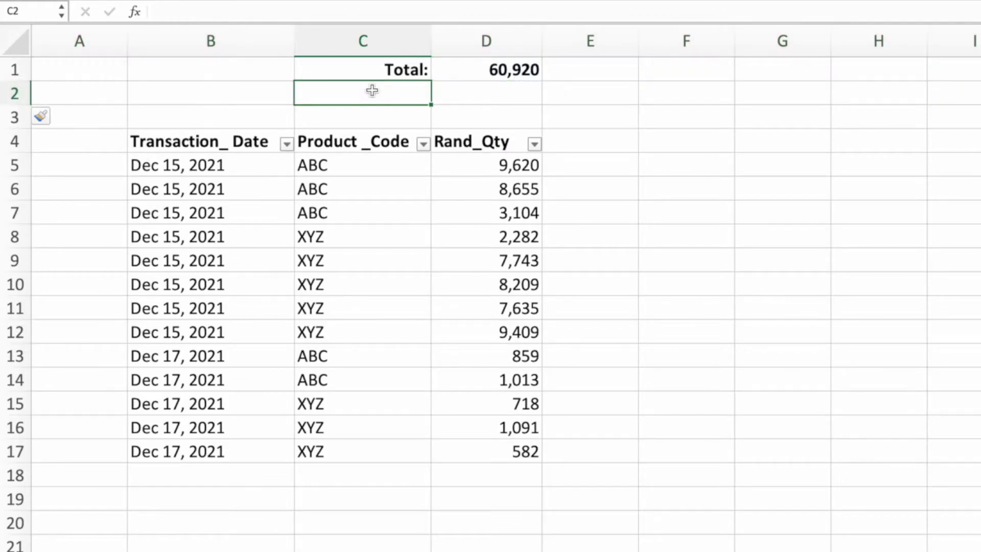
text(Subtotal:)
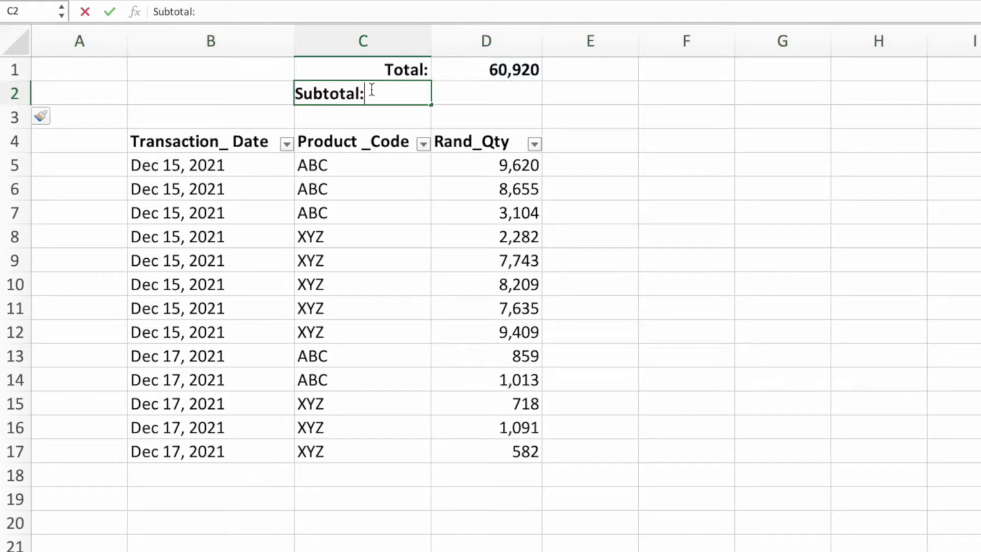
key(Return)
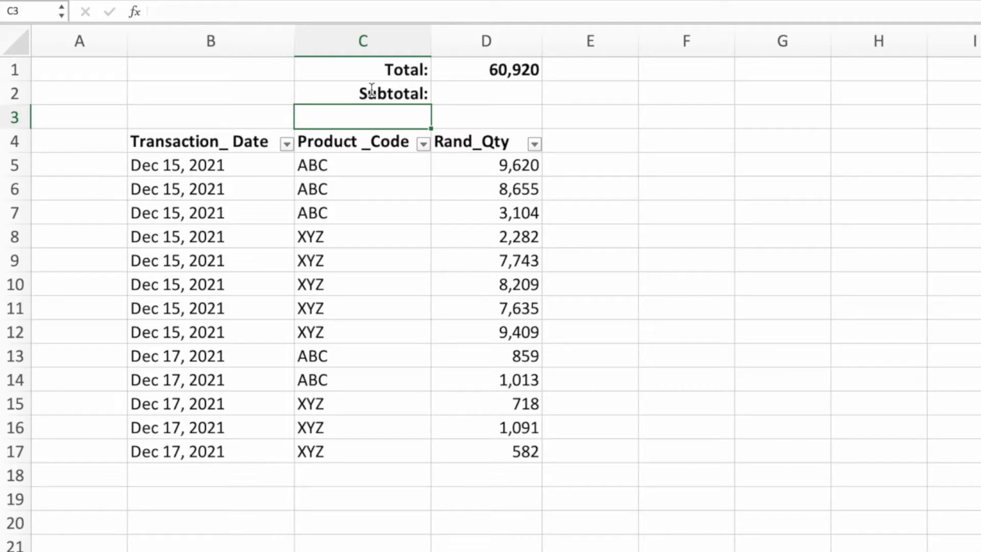
- Start =SUBTOTAL( in D2 and review the function_num codes 1–11 and 101–111, such as SUM as 9/109
click(470, 90)
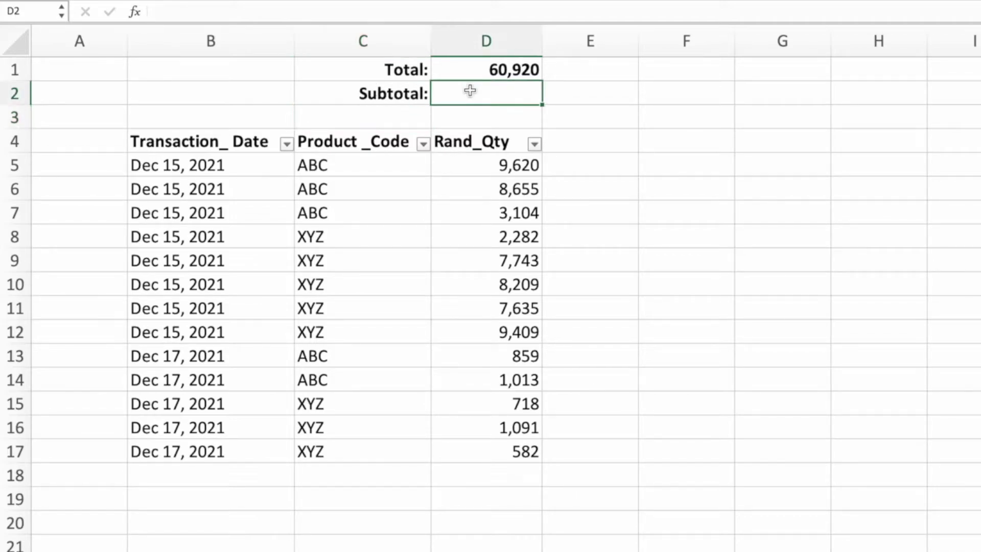
text(=SUBTOTAL)
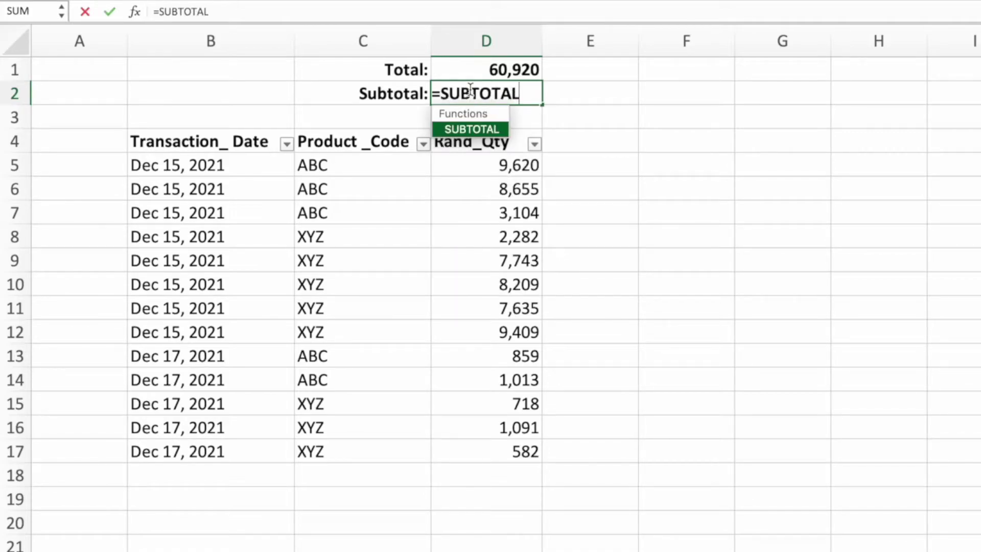
text(()
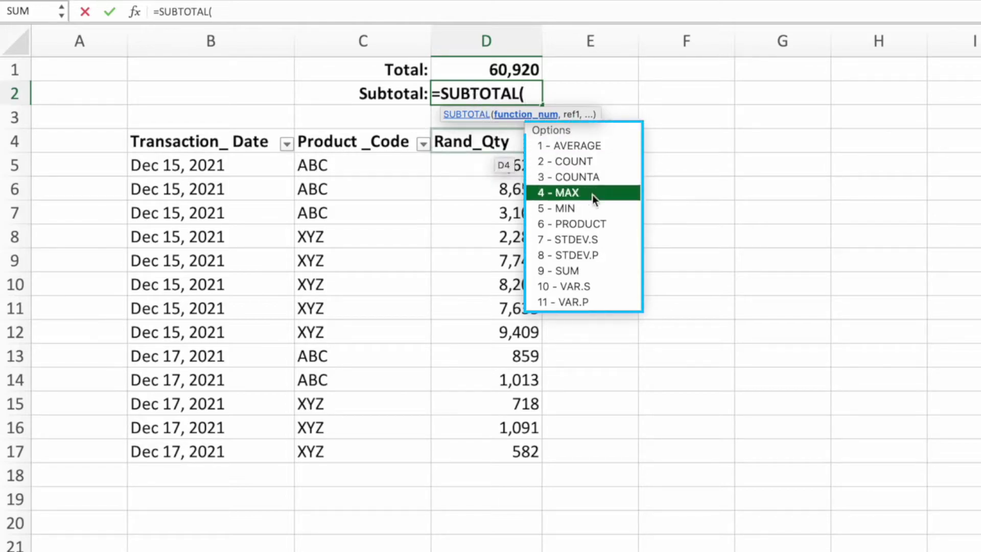
scroll(605, 207, down, 1)
scroll(604, 206, down, 4)
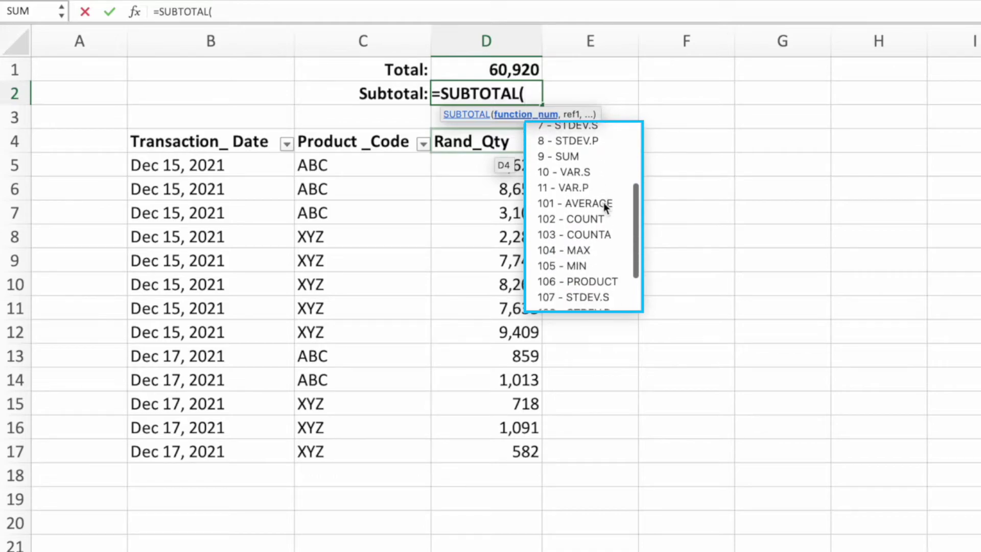
scroll(604, 206, down, 1)
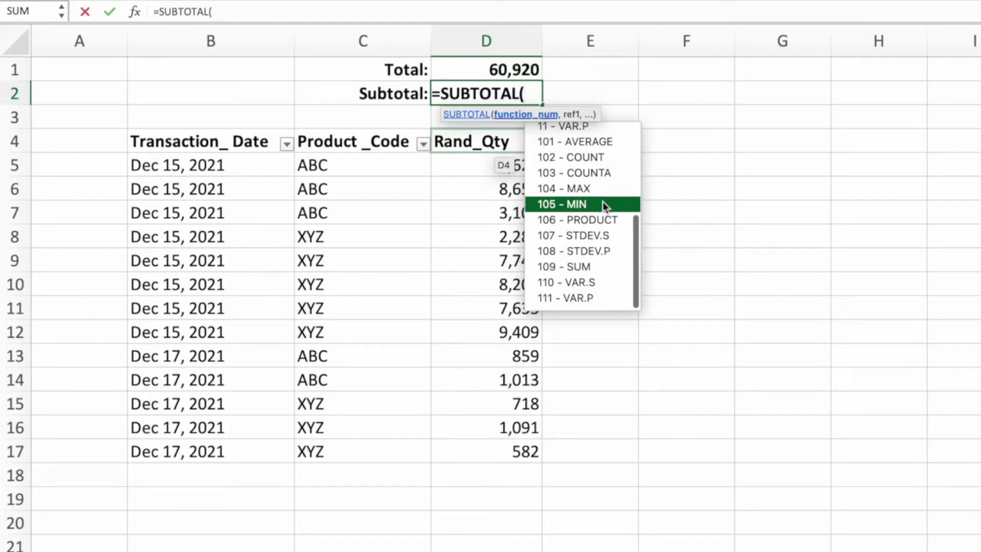
scroll(604, 206, up, 1)
scroll(603, 205, up, 3)
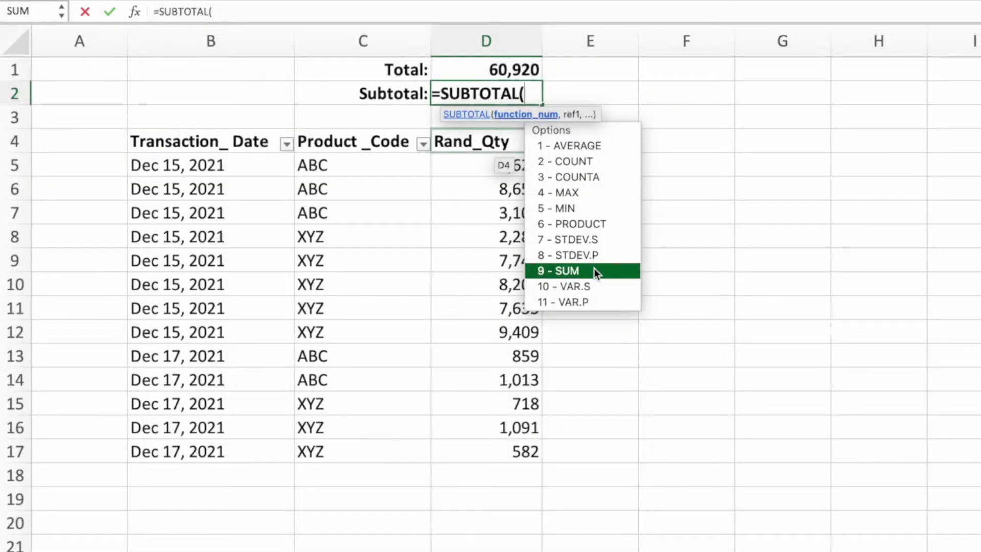
- Pick '9 - SUM' as the SUBTOTAL function number in D2
double_click(594, 268)
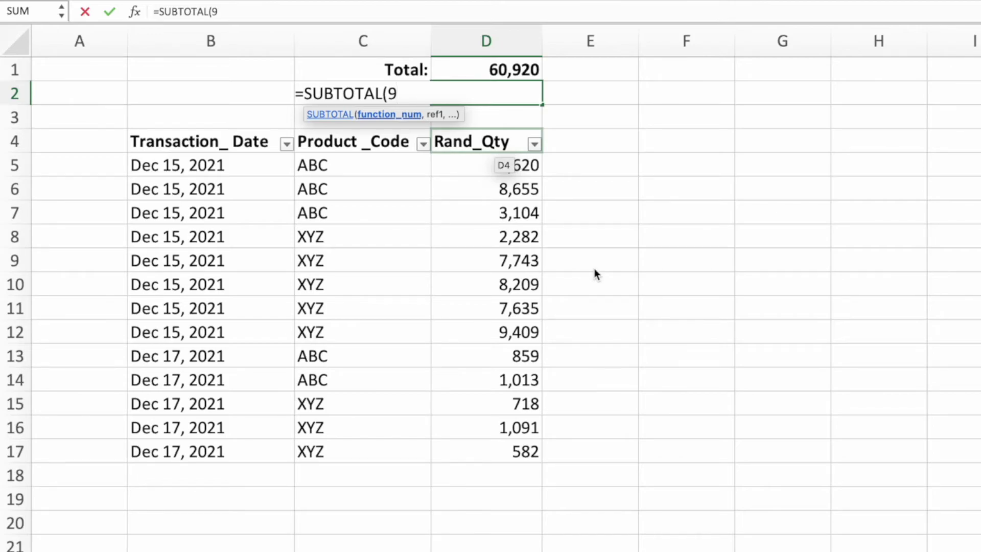
- Finish D2 as =SUBTOTAL(9,D5:D17) using the Rand_Qty range, giving a Subtotal of 60,920
text(,)
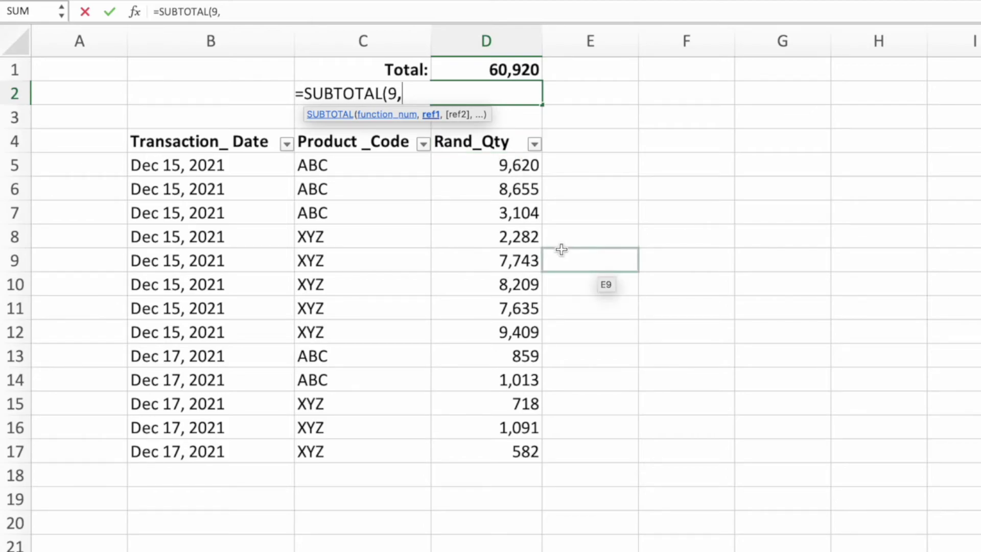
drag(458, 167, 462, 448)
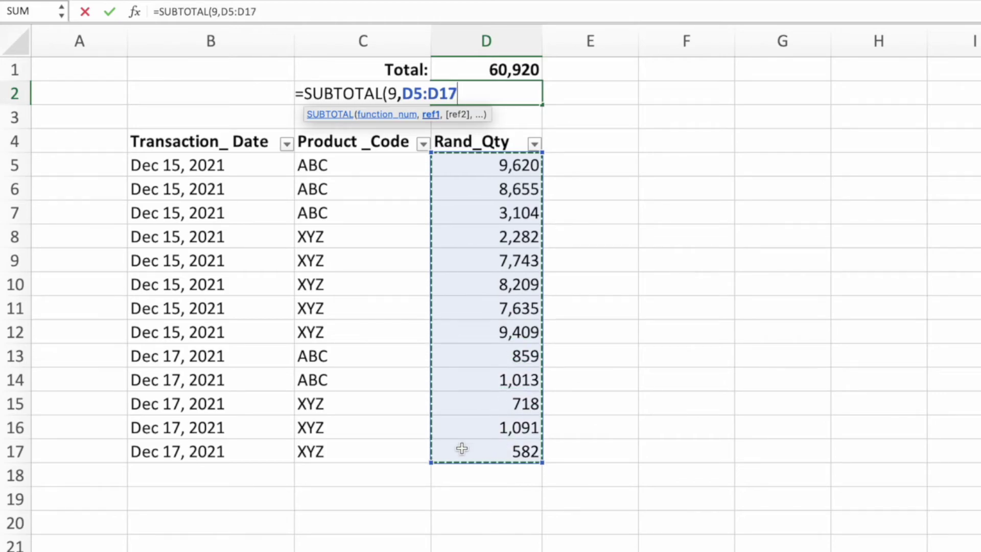
text())
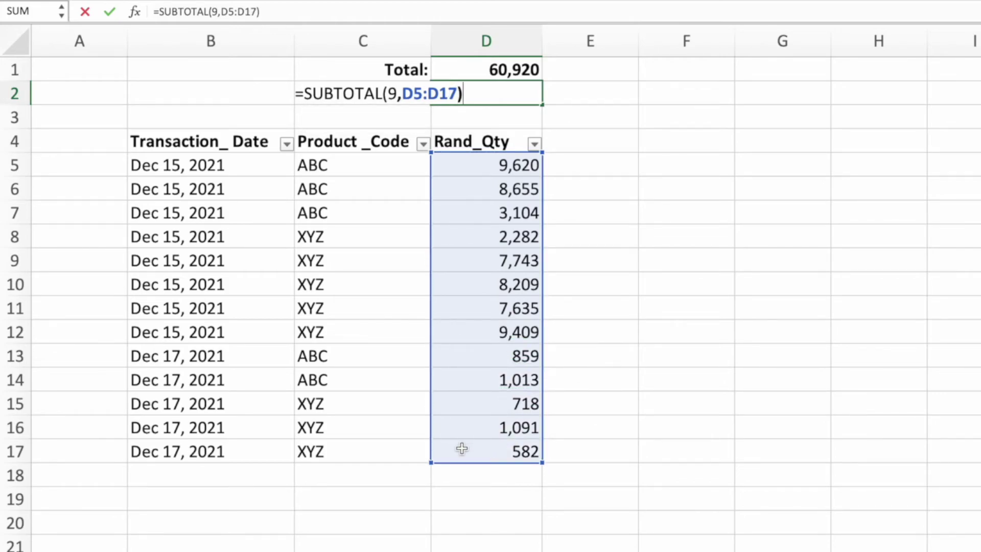
key(Return)
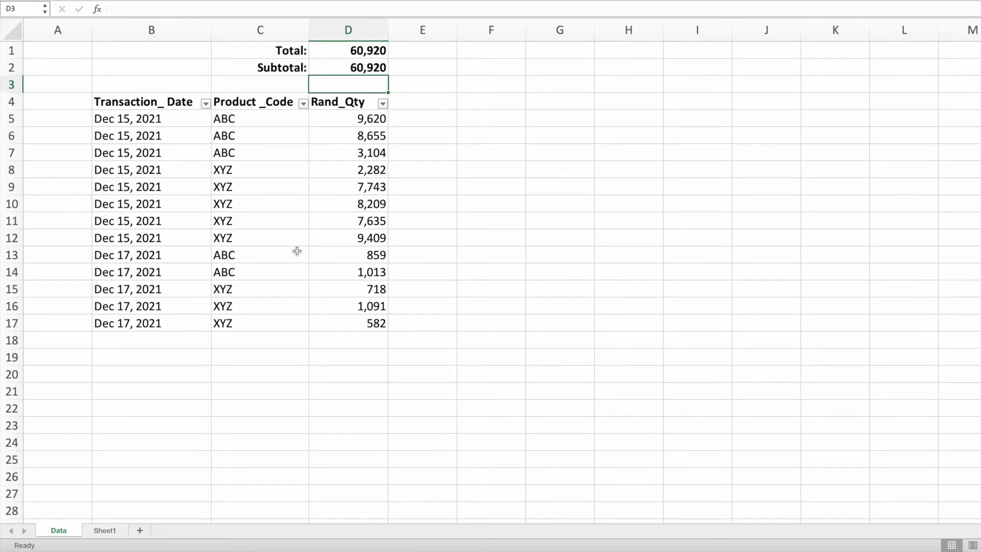
- Filter Transaction_Date to exclude Dec 17, showing only Dec 15 records (Subtotal 56,657)
click(206, 104)
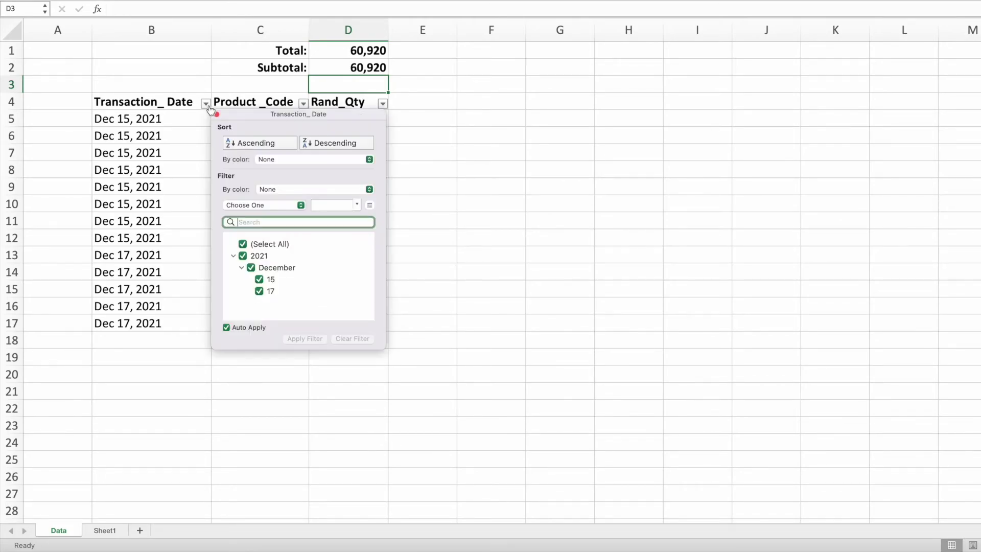
click(259, 290)
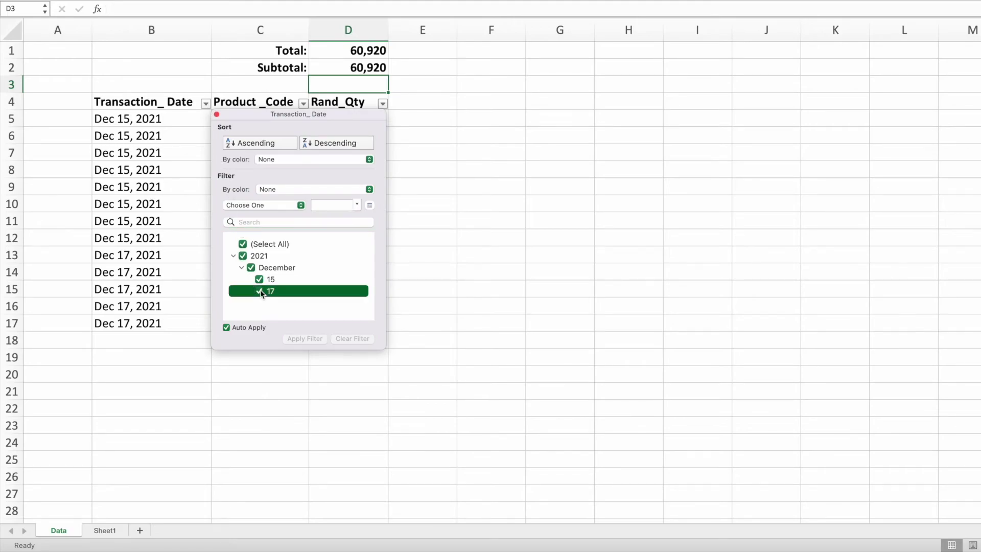
click(216, 115)
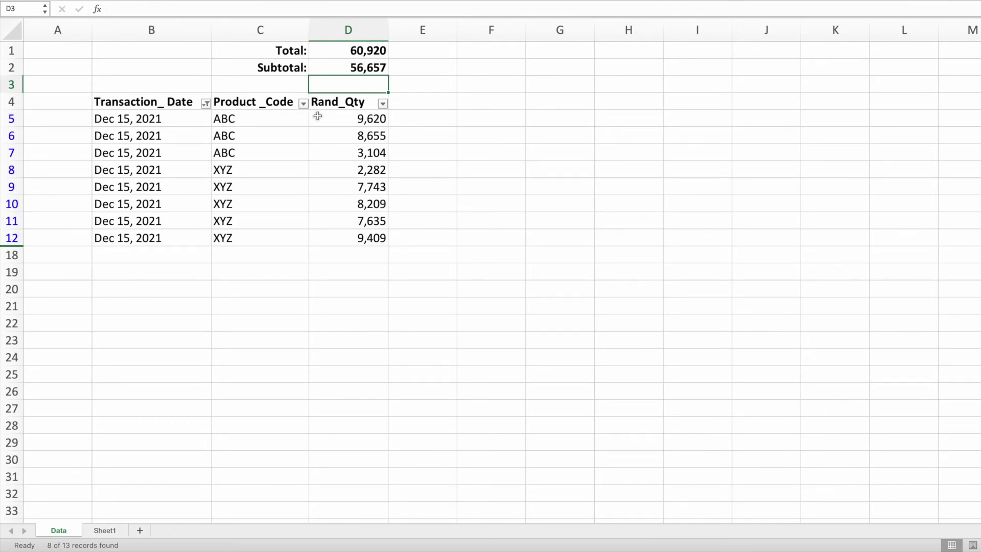
drag(318, 116, 322, 237)
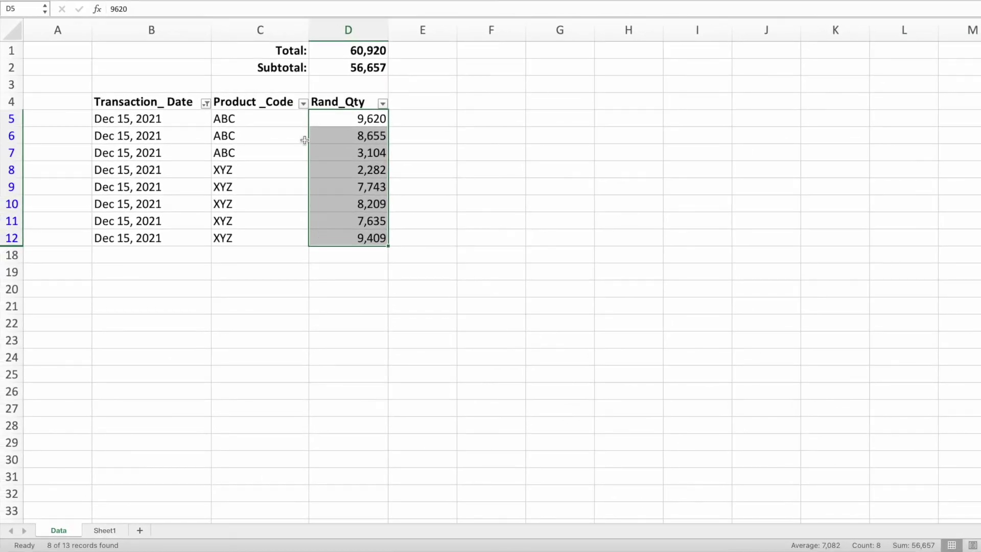
- Filter Product _Code to ABC only by excluding XYZ, so Subtotal reads 21,379
click(303, 104)
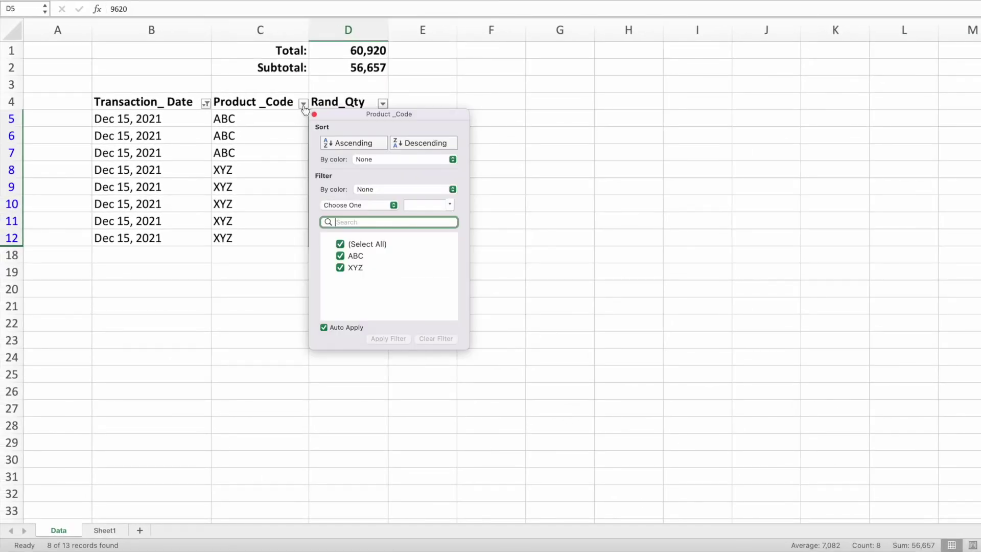
click(340, 268)
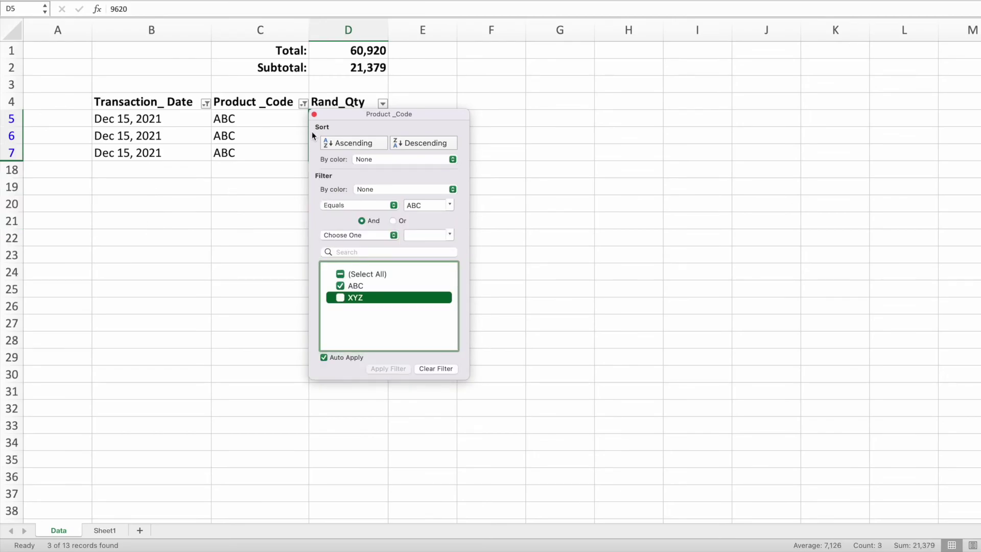
click(314, 114)
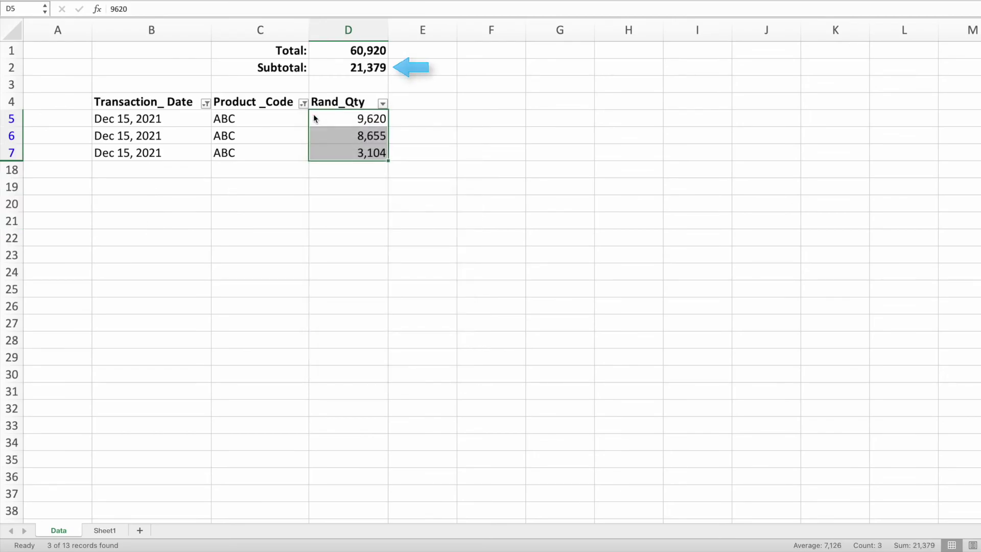